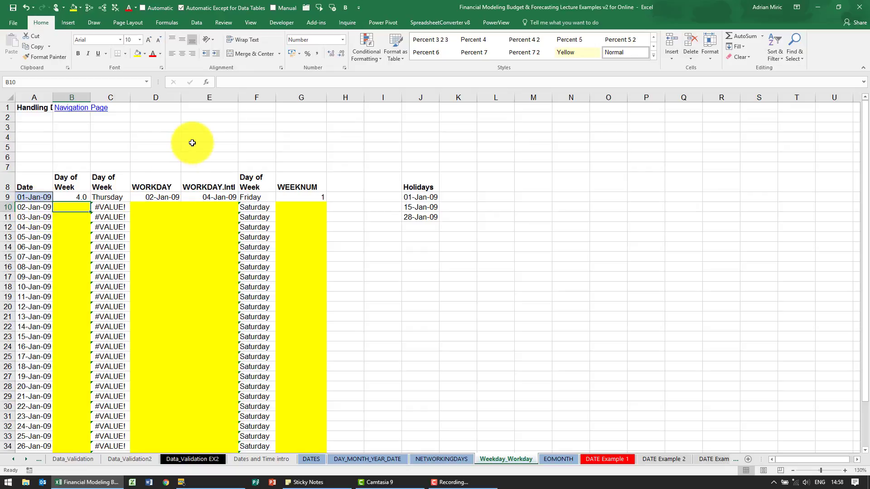
Step: Enter a WEEKDAY function in B10 with A10 as the serial number and return type 2
left_click(207, 82)
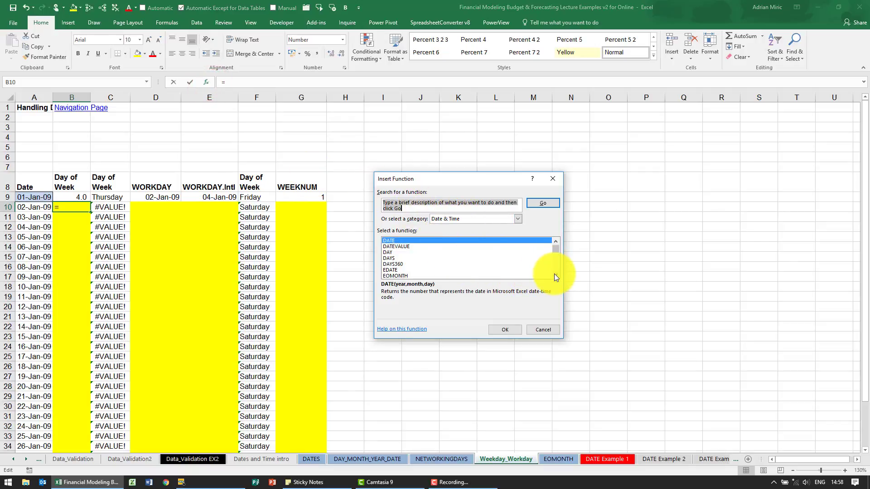
scroll(554, 273, "down", 6)
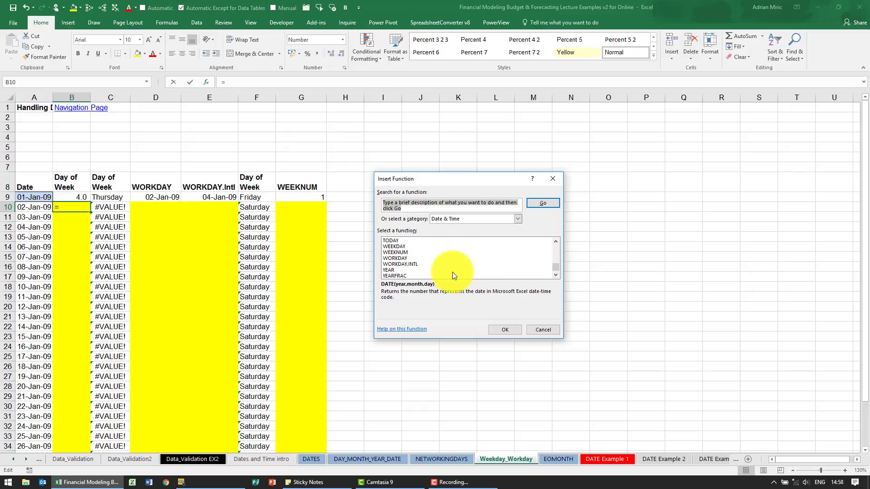
left_click(403, 247)
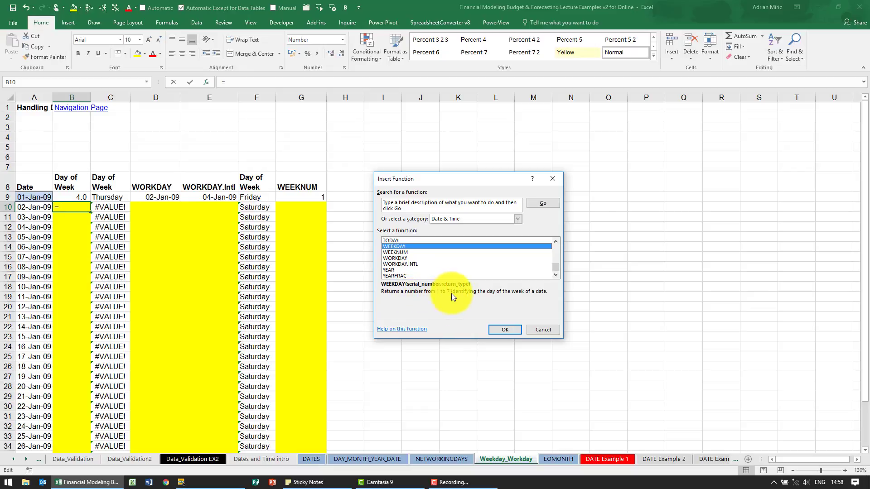
left_click(503, 330)
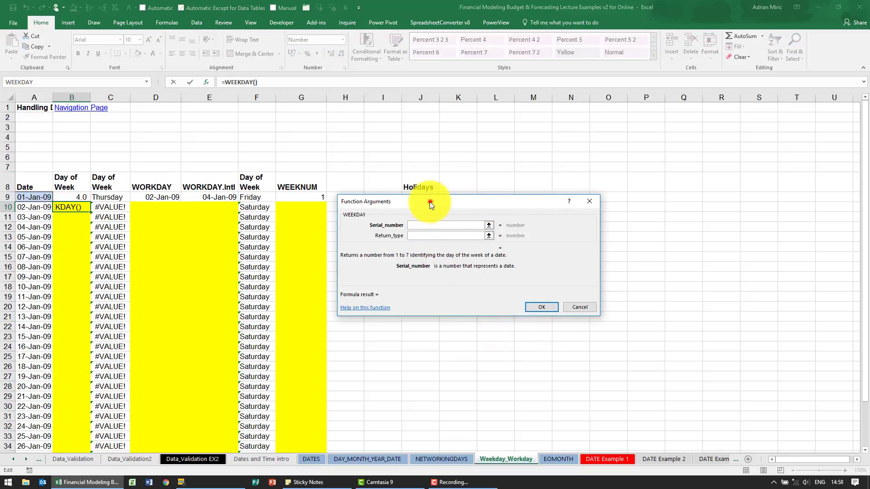
left_click_drag(429, 202, 238, 141)
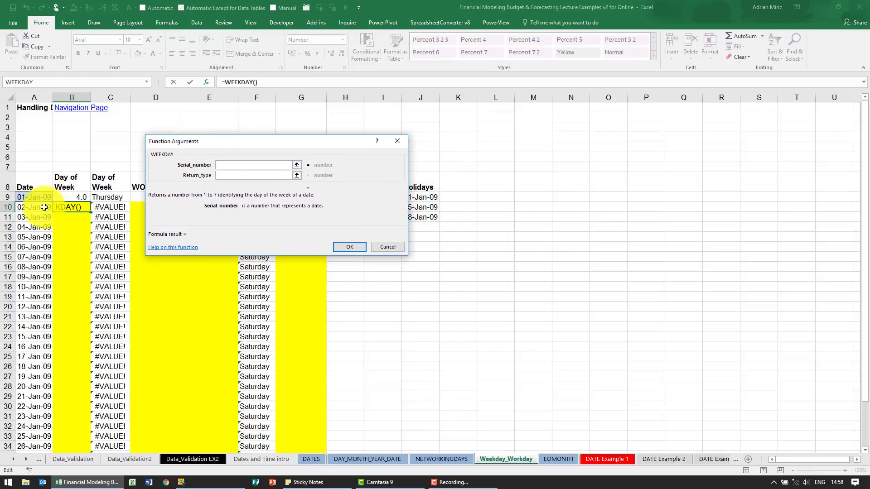
left_click(44, 207)
left_click(231, 177)
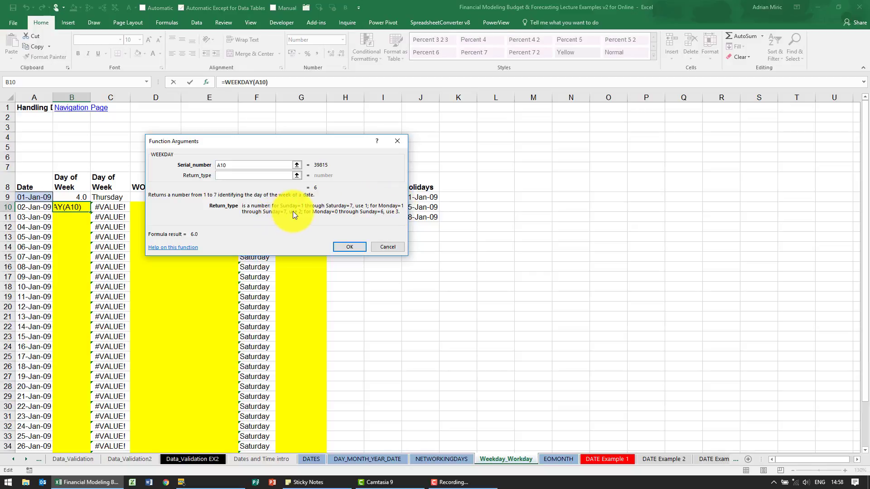
left_click(240, 175)
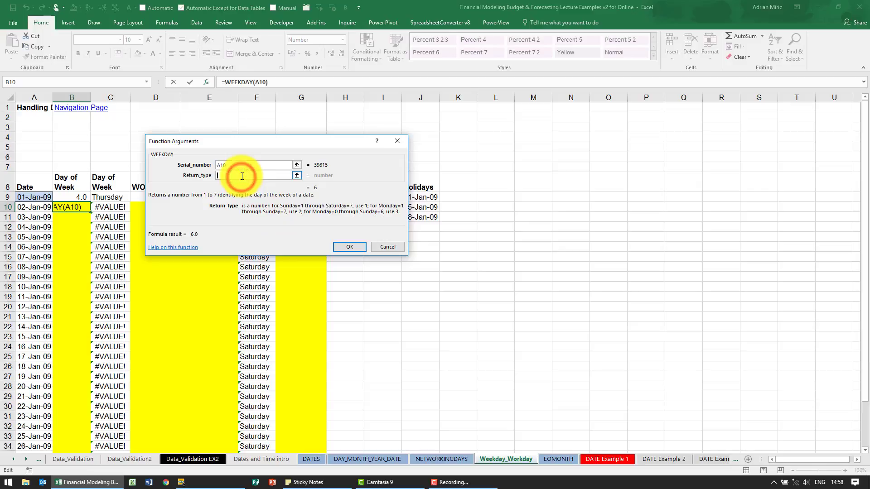
type("2")
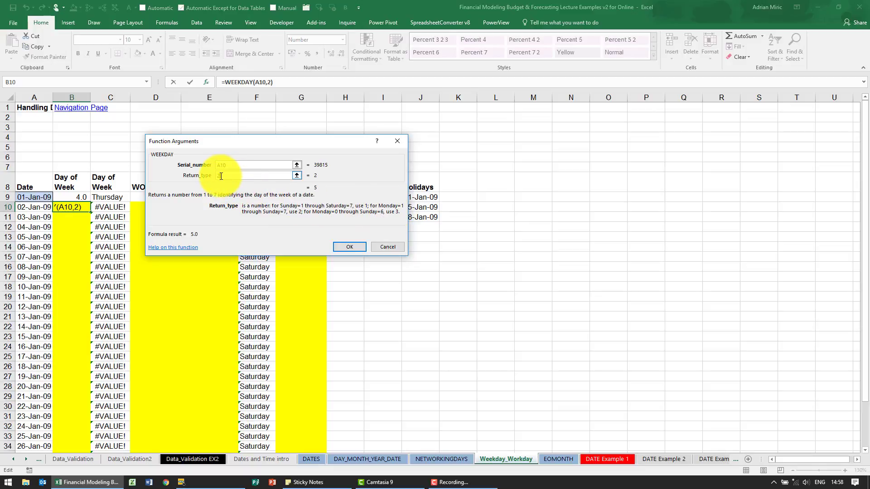
left_click(343, 246)
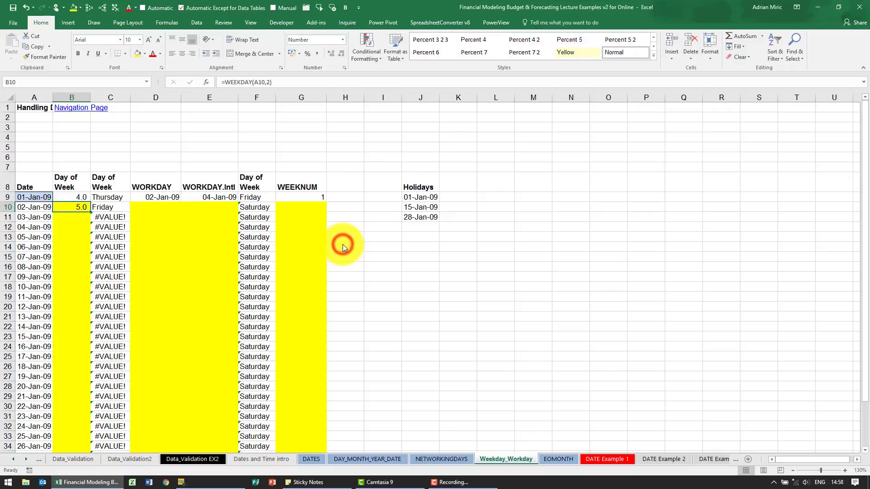
Step: Fill the WEEKDAY formula from B10 down the numeric Day of Week column
left_click_drag(89, 212, 89, 212)
double_click(90, 212)
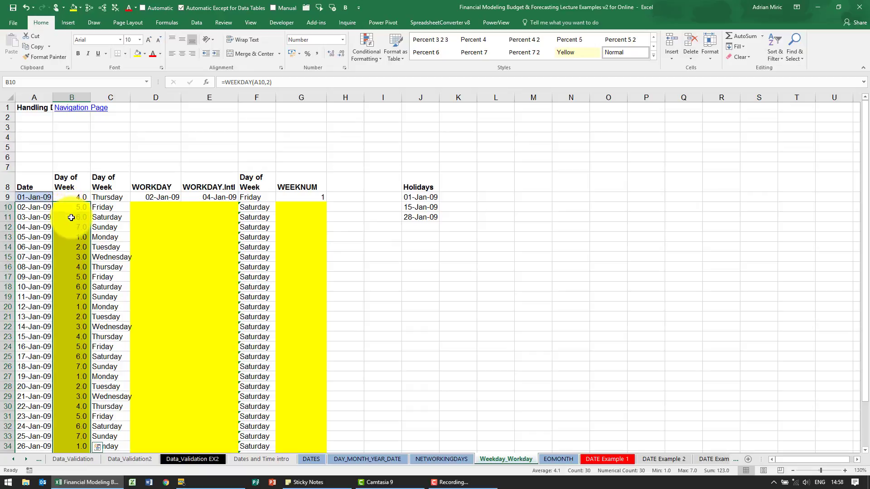
left_click(67, 217)
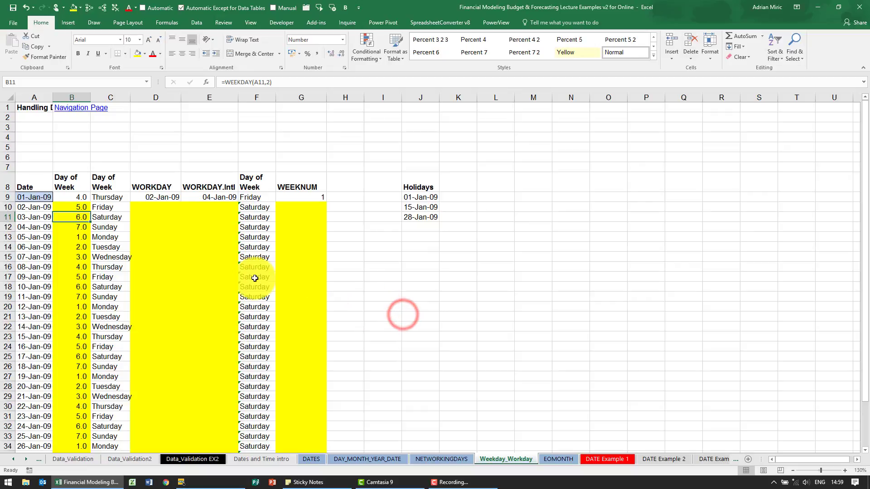
Step: Insert the WORKDAY function from the Date & Time category into D10
left_click(151, 207)
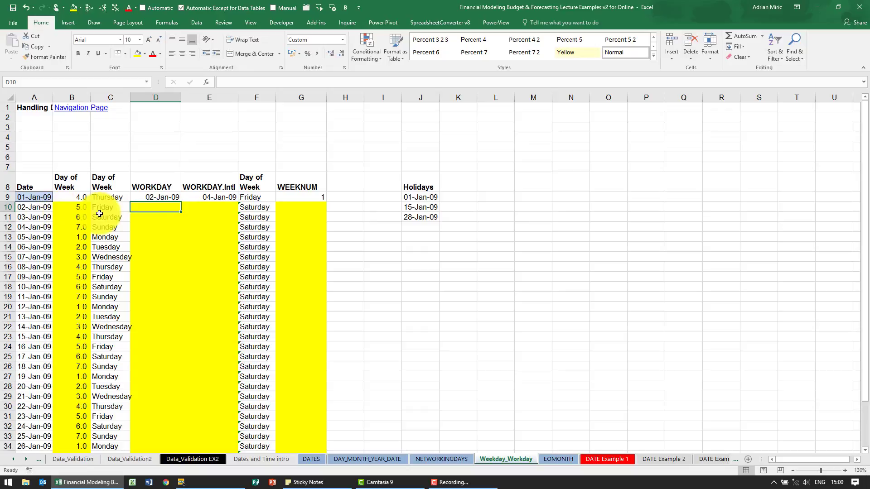
left_click(206, 83)
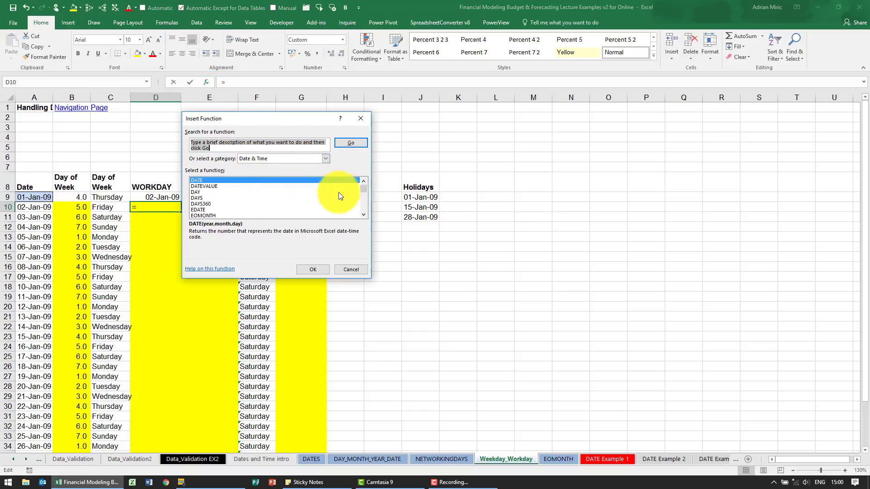
left_click_drag(362, 192, 361, 208)
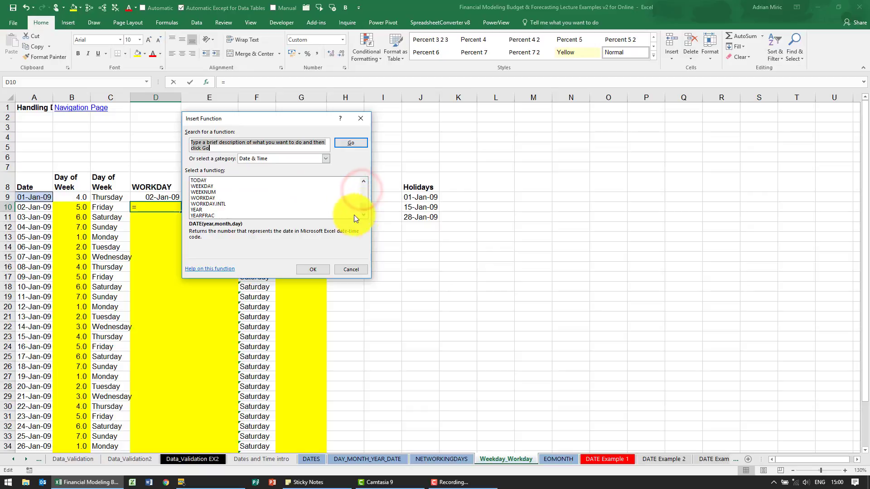
left_click(213, 198)
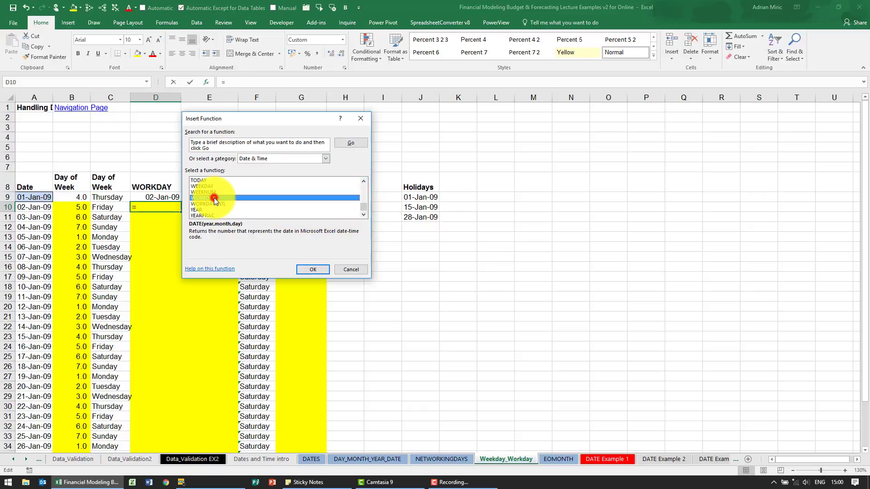
left_click(304, 267)
left_click_drag(280, 140, 293, 246)
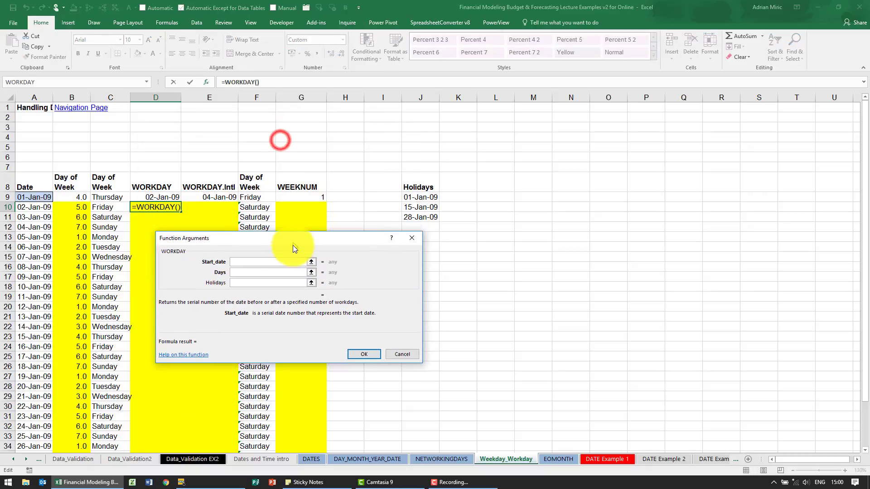
Step: Set the WORKDAY arguments to start date A10, 1 day and the absolute holidays range $J$9:$J$11
left_click(38, 207)
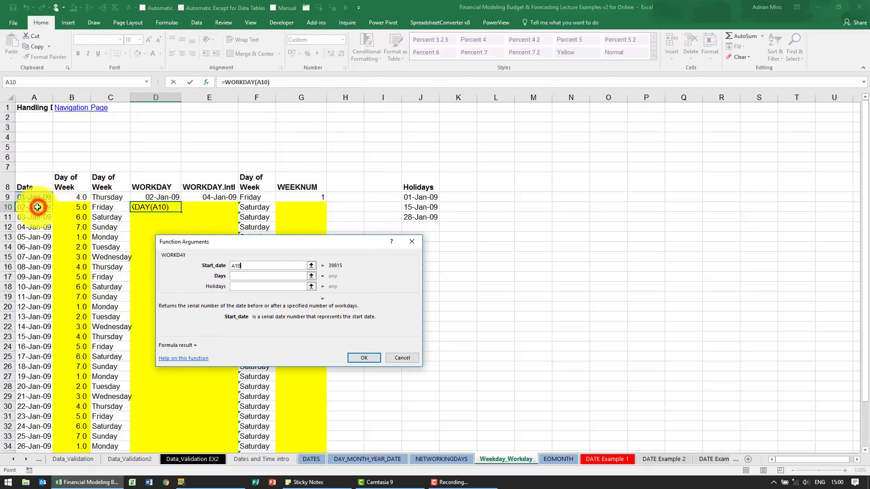
left_click(237, 276)
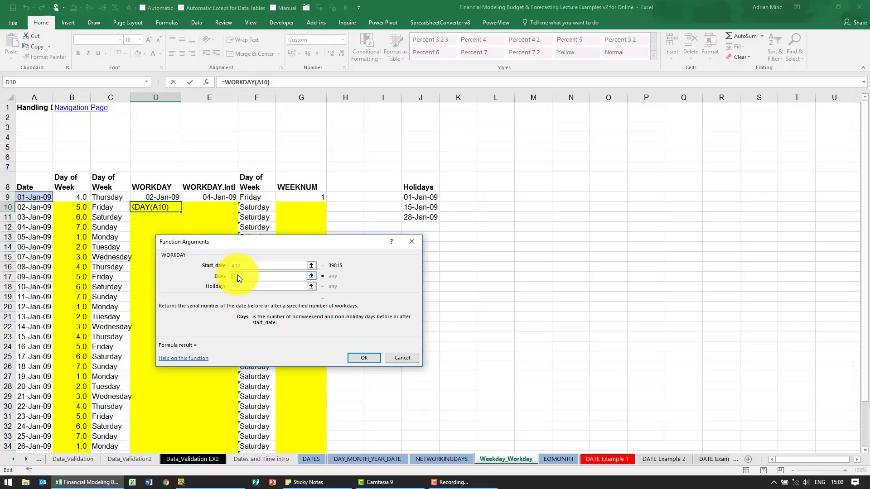
type("1")
left_click(241, 287)
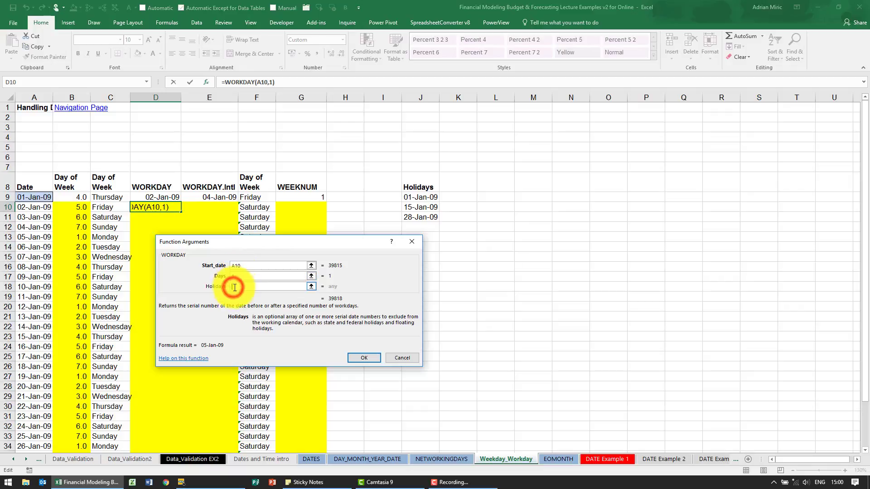
left_click(417, 199)
left_click_drag(417, 200, 419, 215)
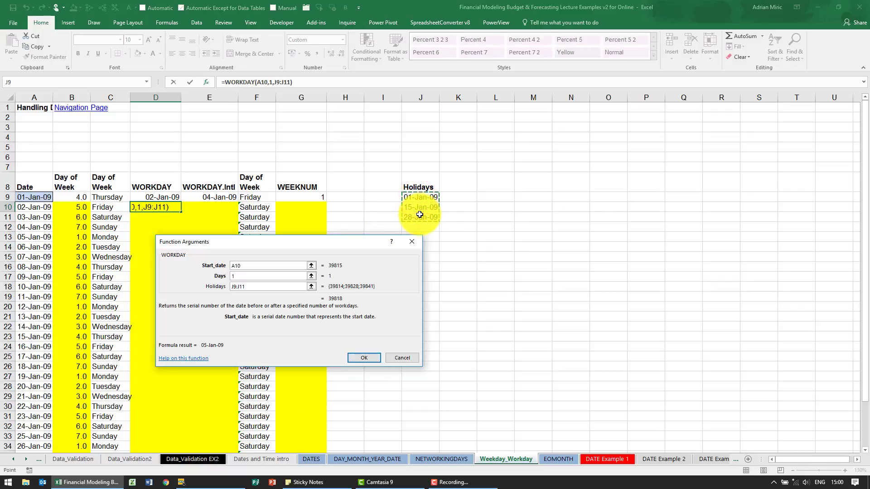
key("F4")
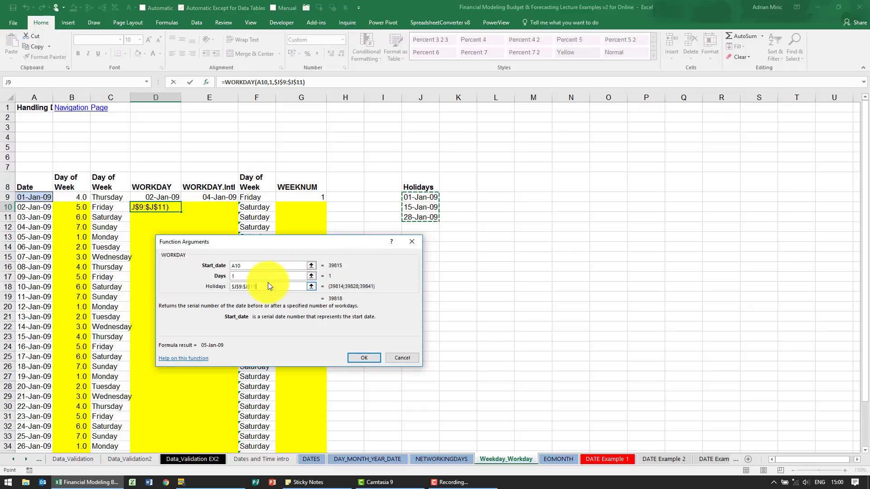
left_click(355, 358)
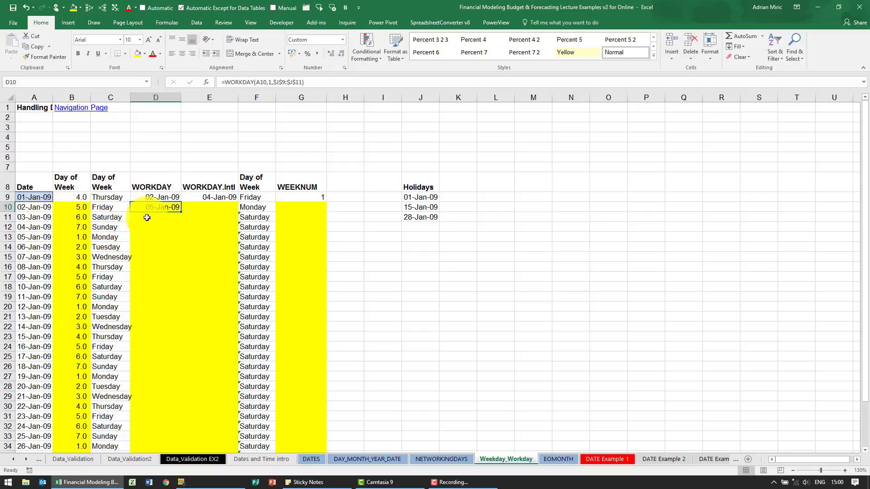
Step: Fill the WORKDAY formula down column D and check the dates around the weekends and the 15-Jan-09 holiday
double_click(181, 212)
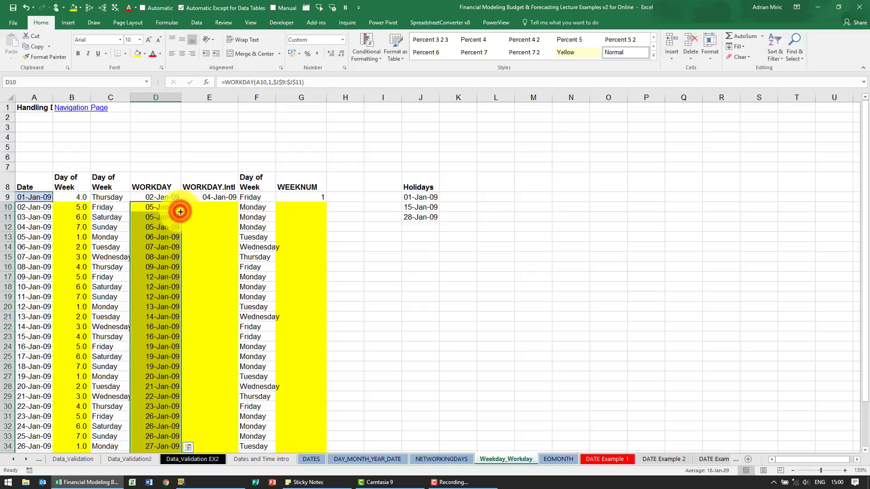
left_click(153, 218)
left_click(152, 227)
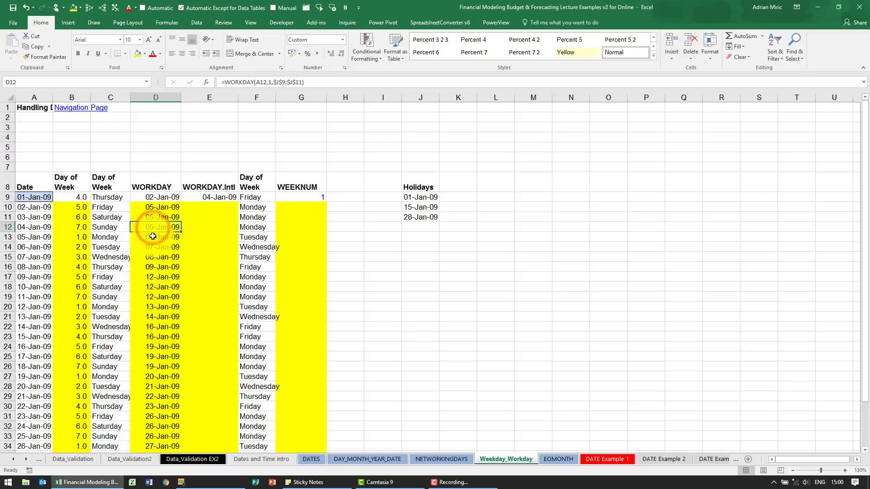
left_click(153, 236)
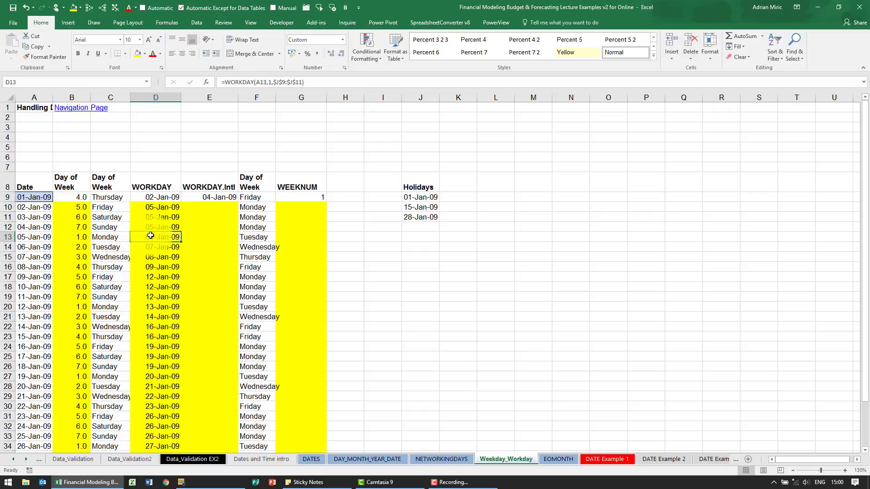
left_click(172, 318)
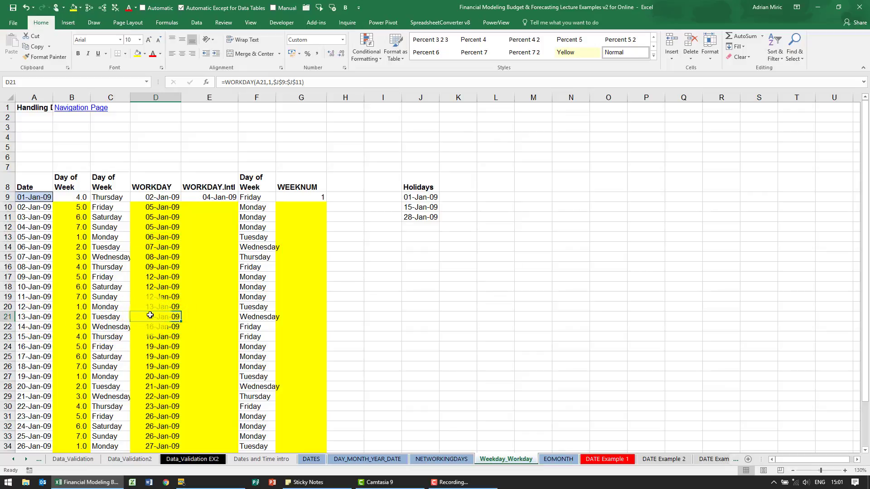
left_click(33, 326)
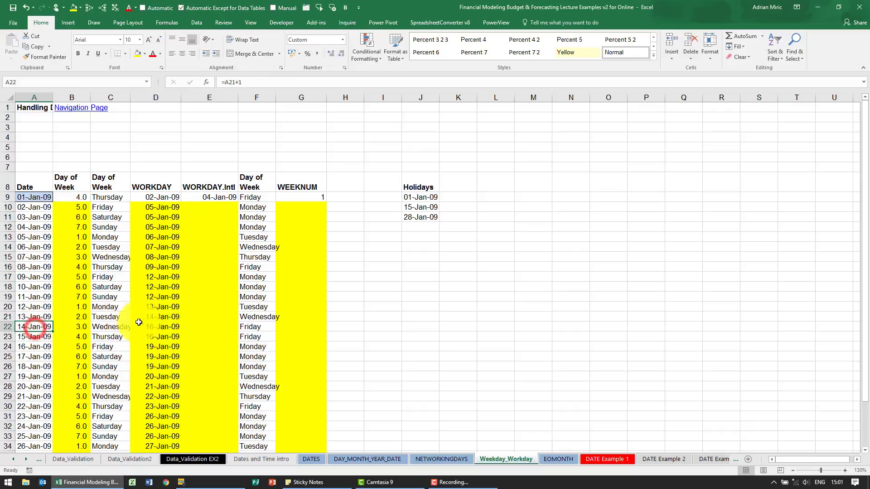
left_click(154, 326)
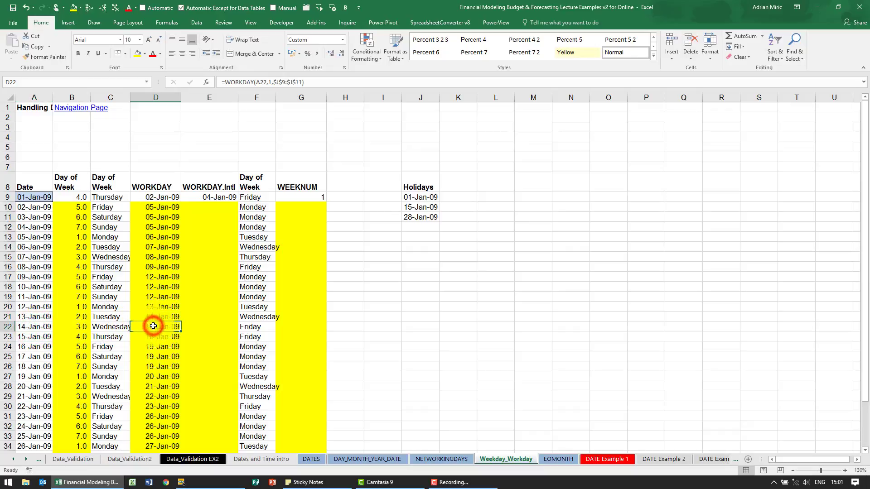
left_click(414, 207)
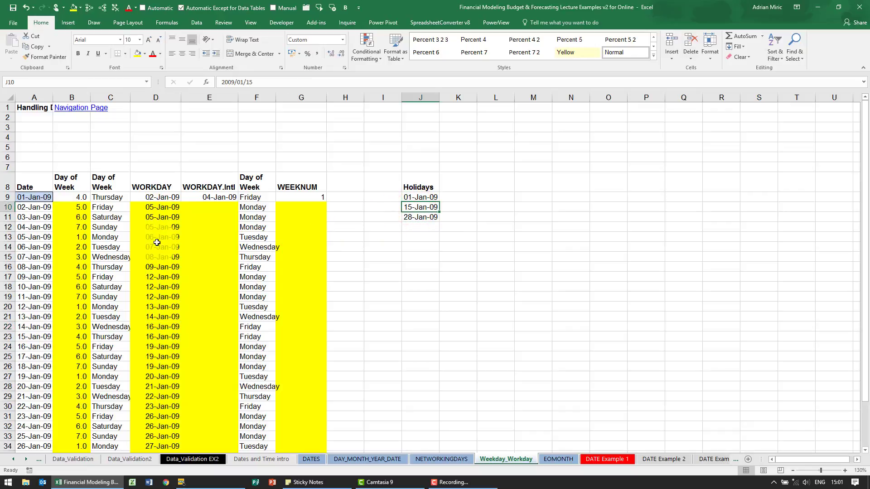
Step: Start a WORKDAY.INTL formula in E10 with start date A10 and 1 day
left_click(209, 208)
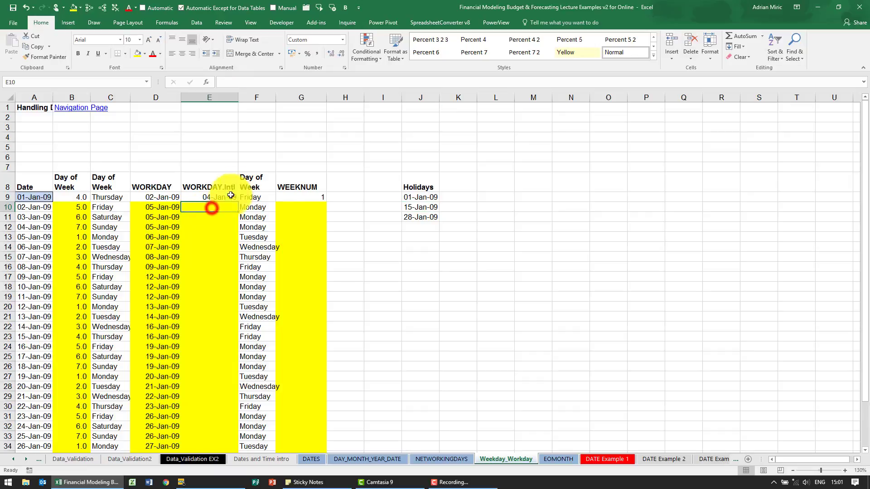
left_click(221, 80)
type("=work")
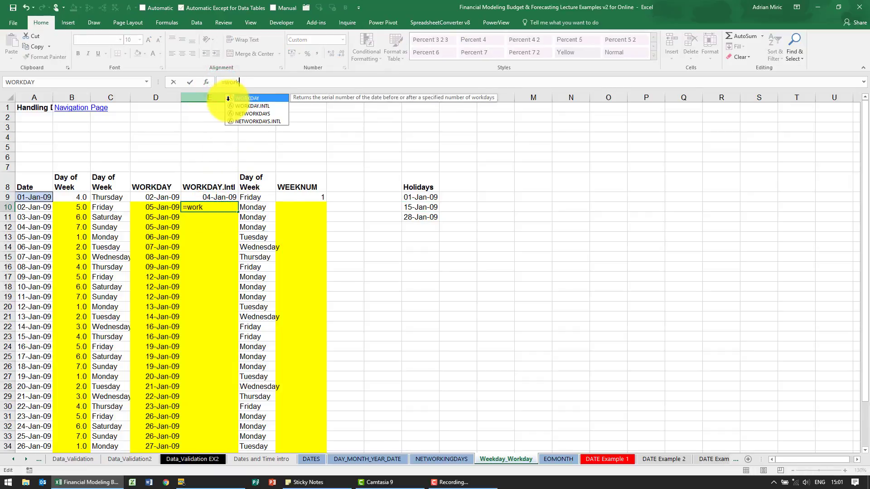
key("Down")
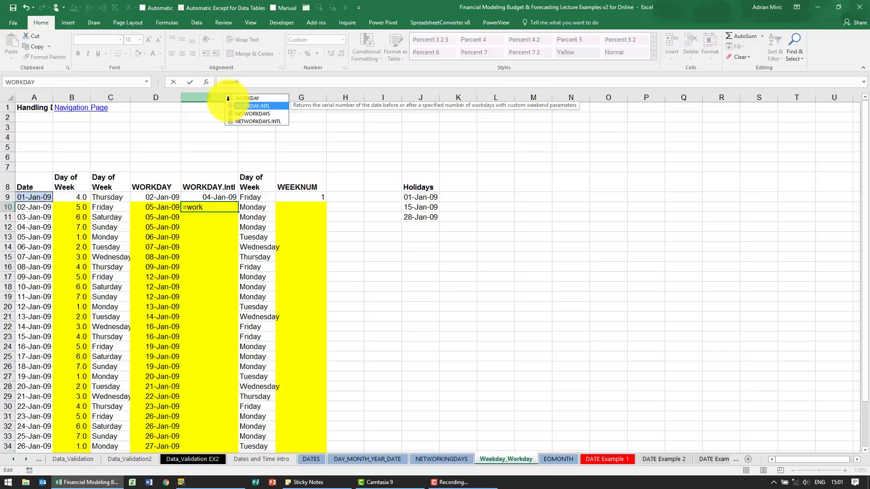
key("Tab")
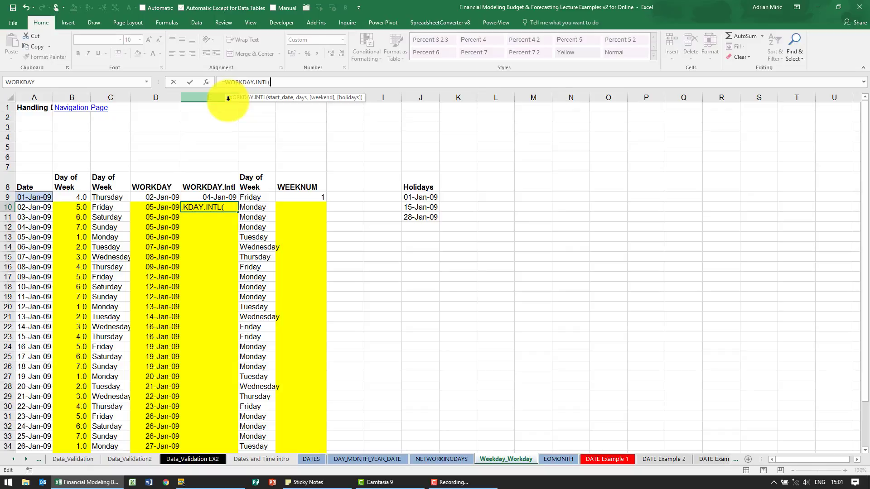
left_click(33, 209)
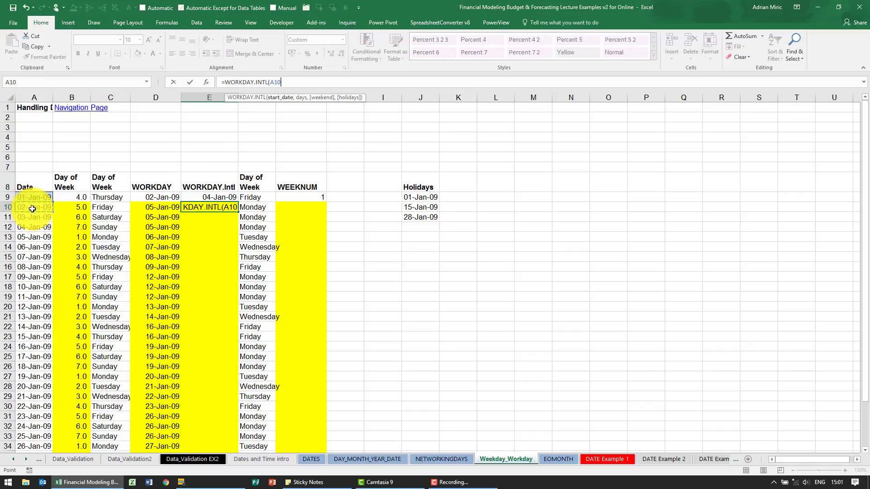
type(",")
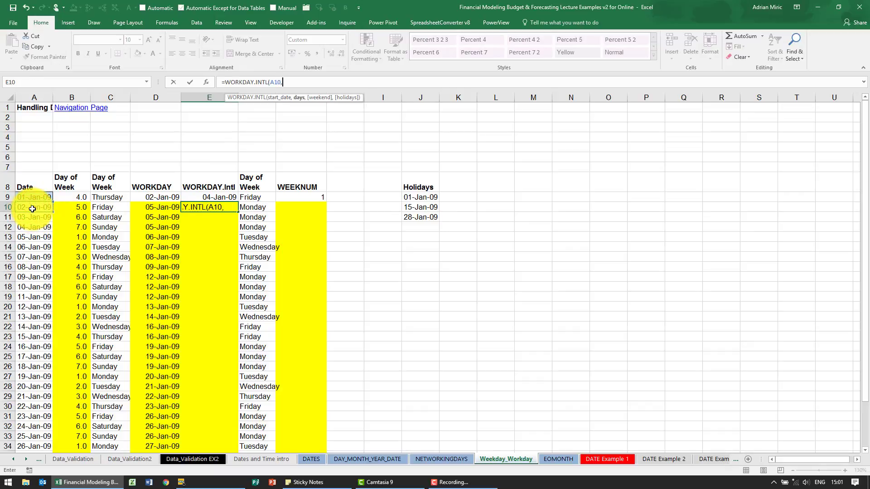
type("1")
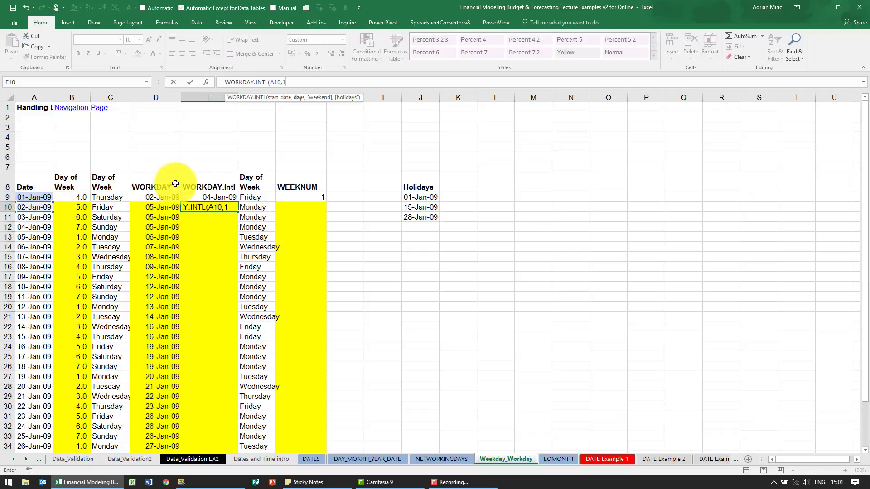
Step: Complete the E10 formula with weekend option 12 (Monday only) and the absolute holidays range $J$9:$J$11
type(",")
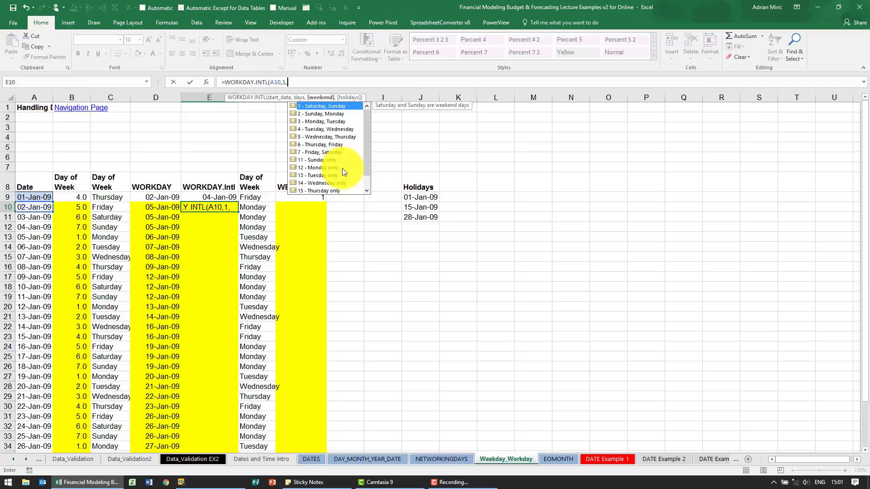
left_click(325, 169)
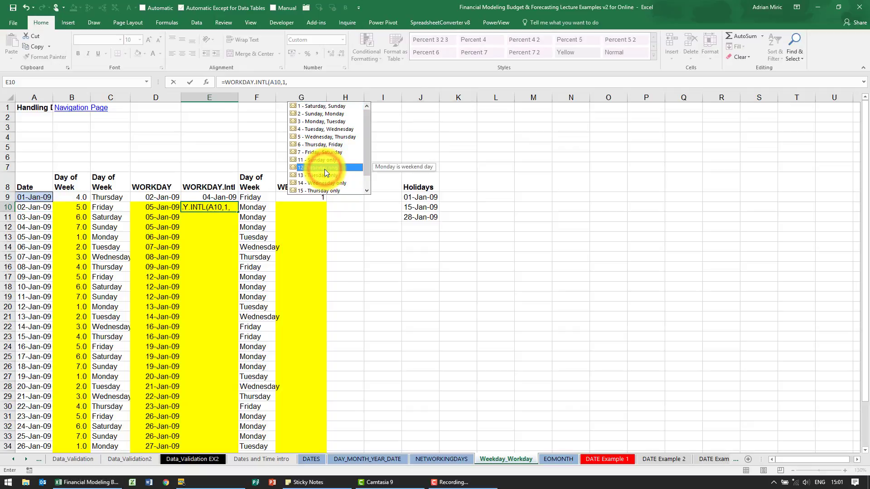
double_click(324, 169)
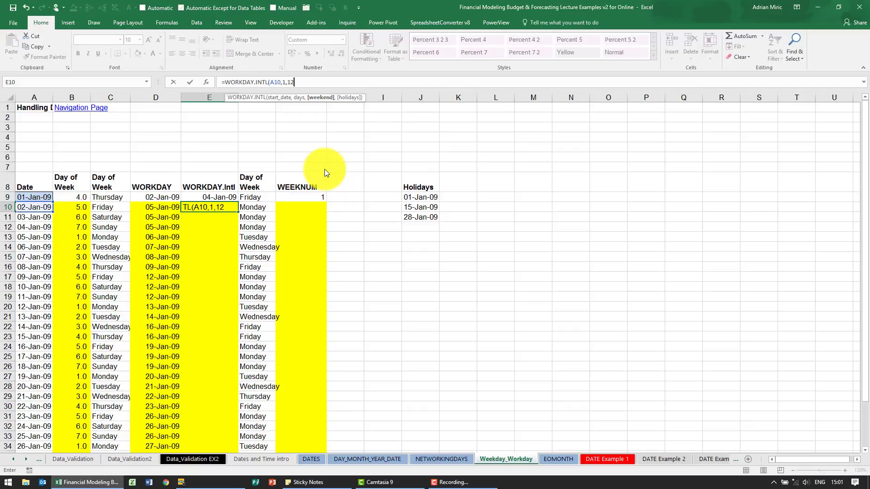
type(",")
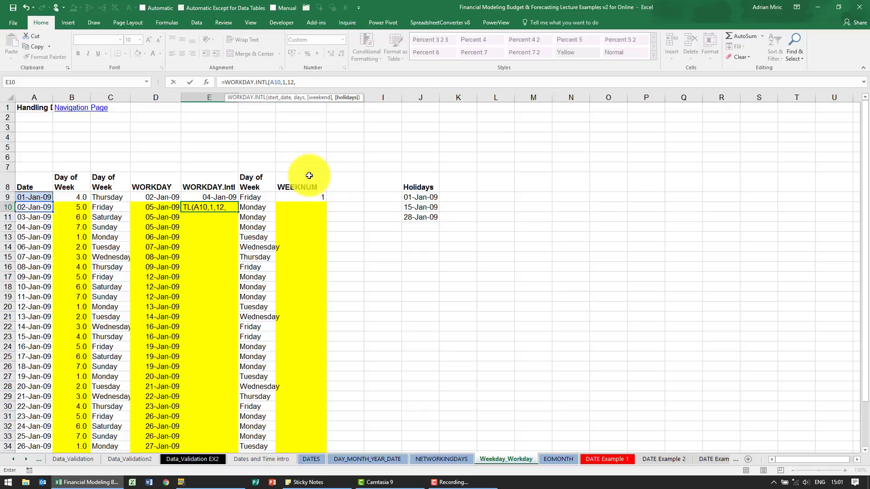
left_click_drag(410, 196, 414, 208)
left_click_drag(417, 216, 417, 216)
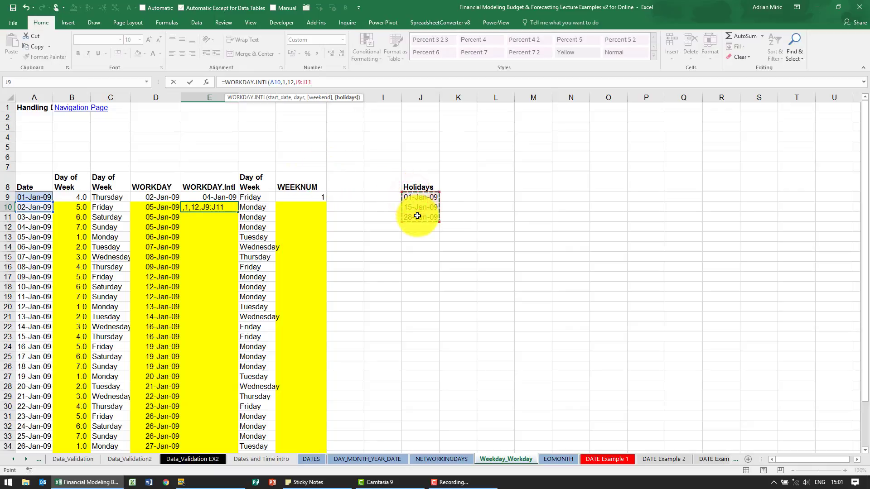
key("F4")
key("Return")
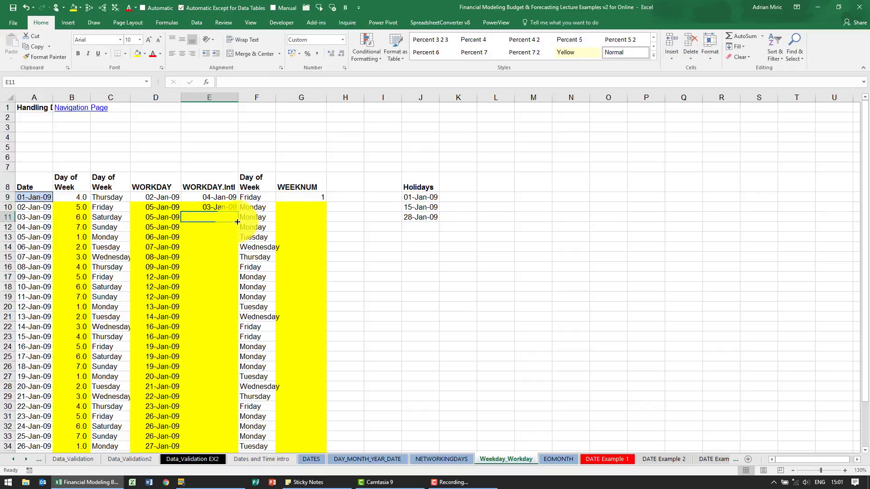
Step: Fill the WORKDAY.INTL formula from E10 down the rest of column E
left_click(229, 207)
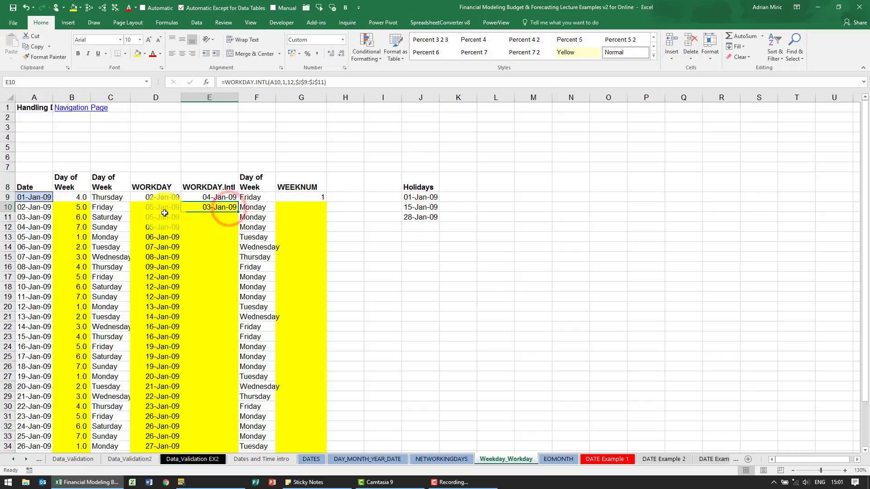
double_click(237, 211)
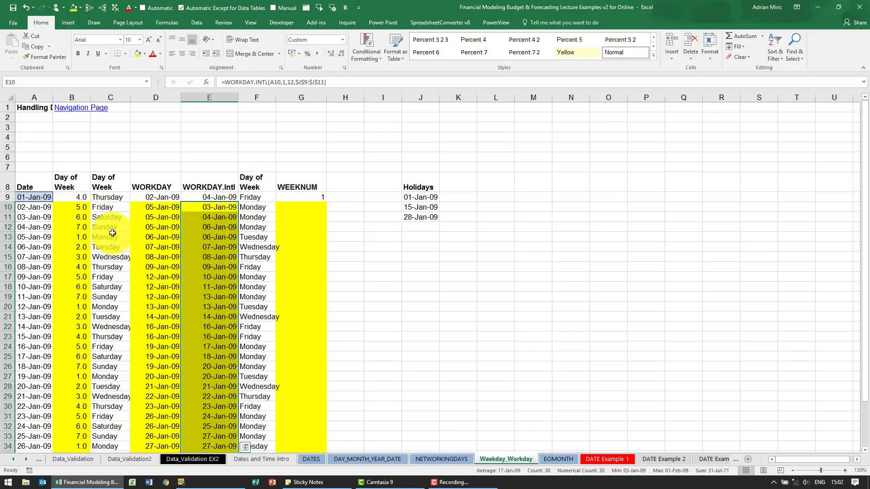
left_click(209, 206)
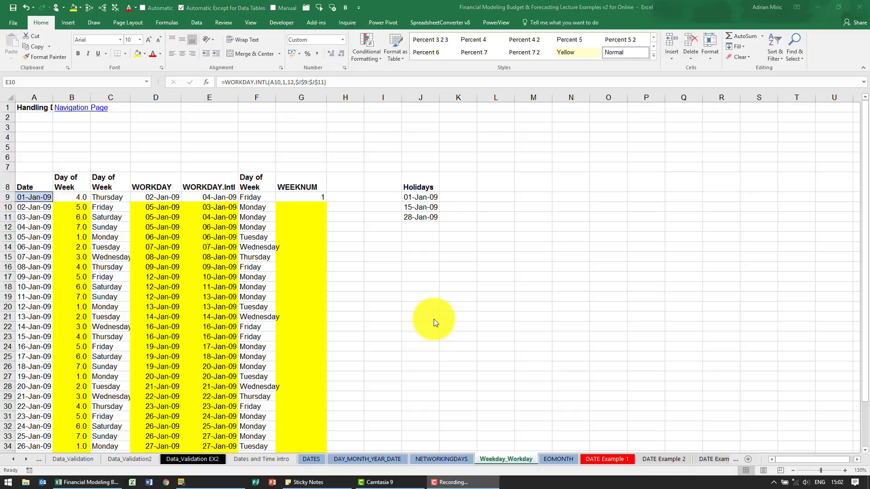
left_click(434, 319)
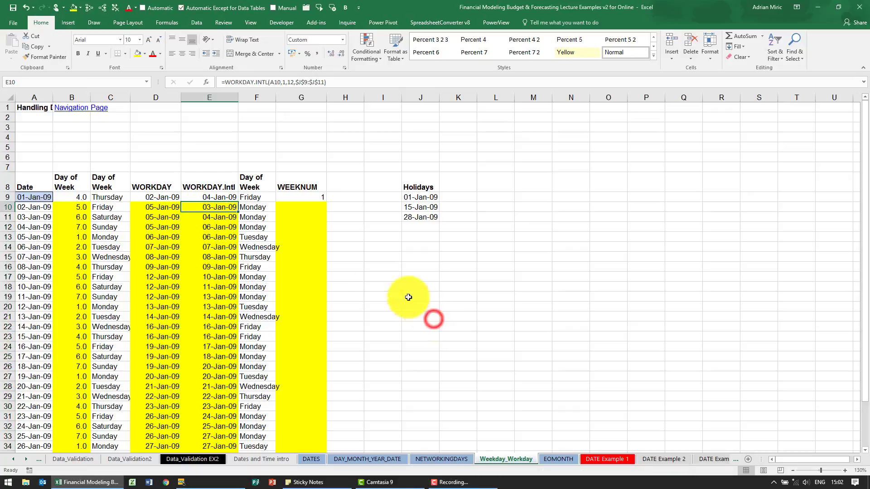
left_click(311, 208)
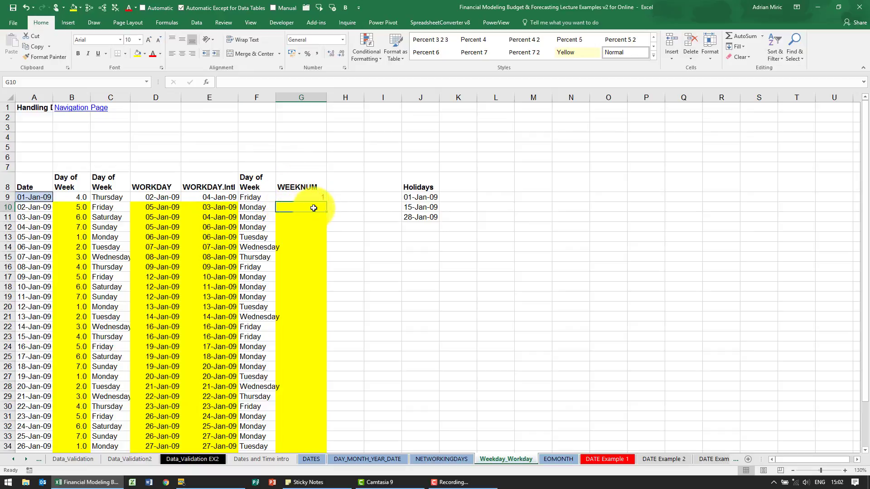
left_click(206, 82)
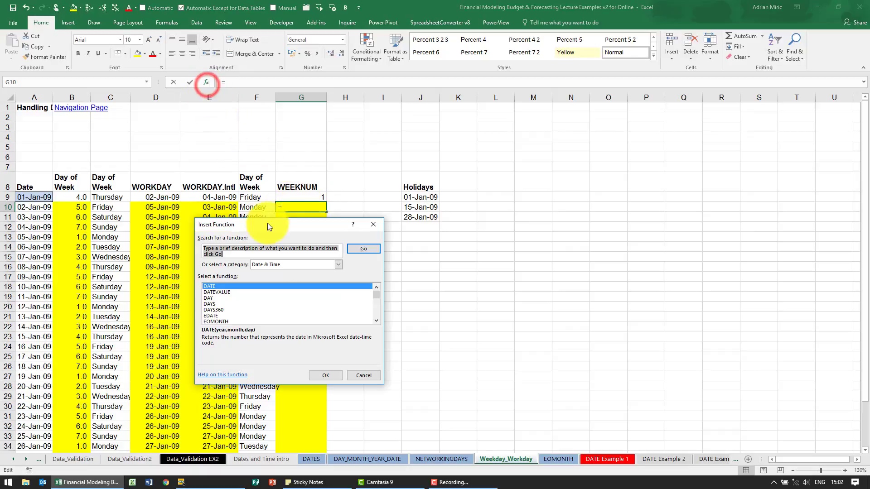
left_click(266, 297)
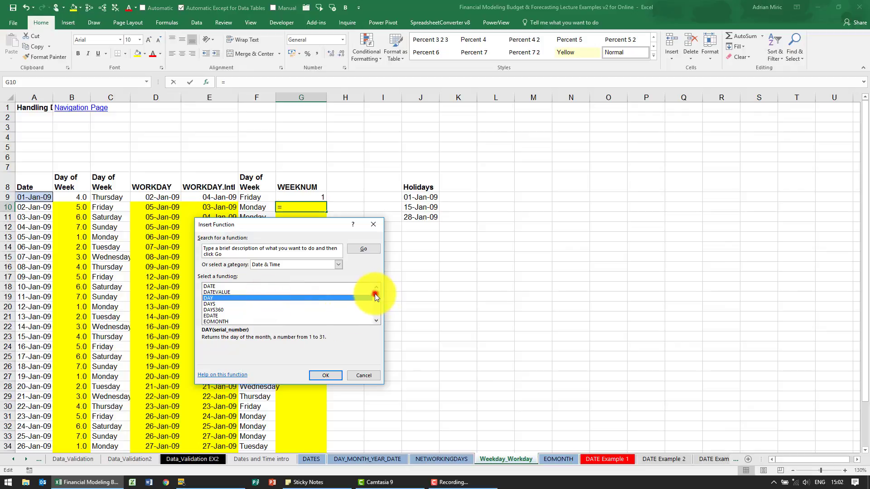
left_click_drag(374, 293, 379, 322)
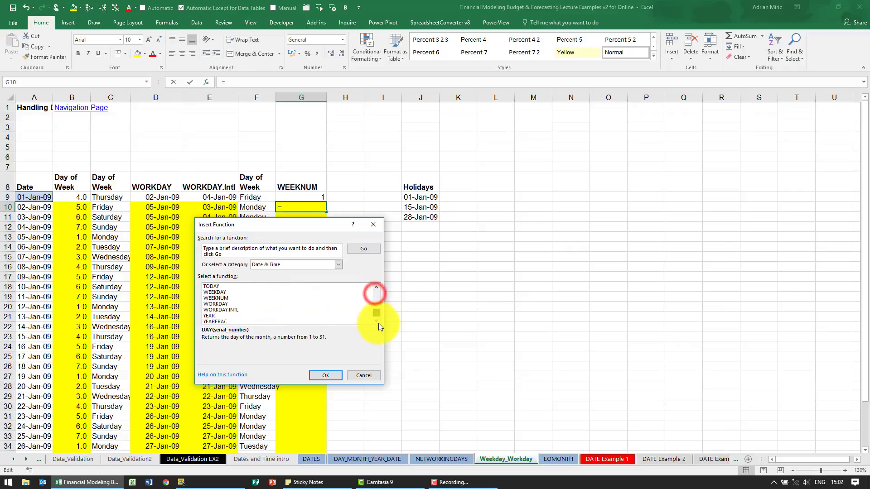
left_click(230, 298)
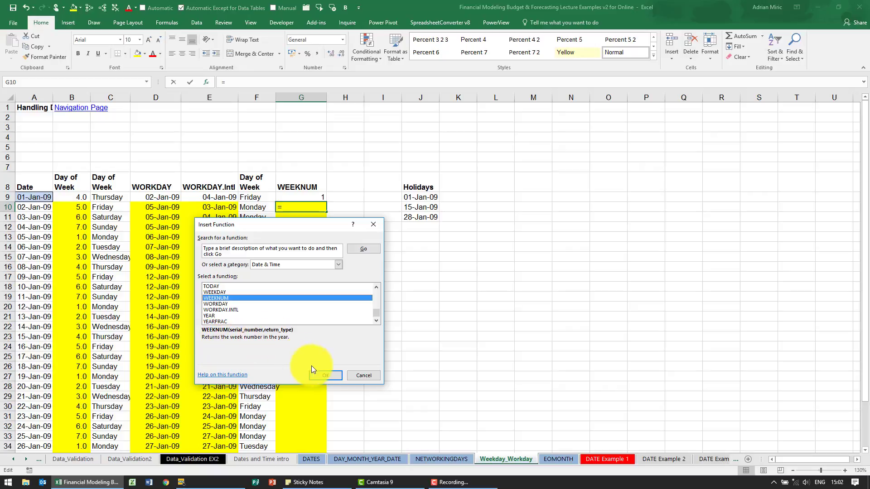
left_click(319, 375)
left_click_drag(270, 249, 483, 184)
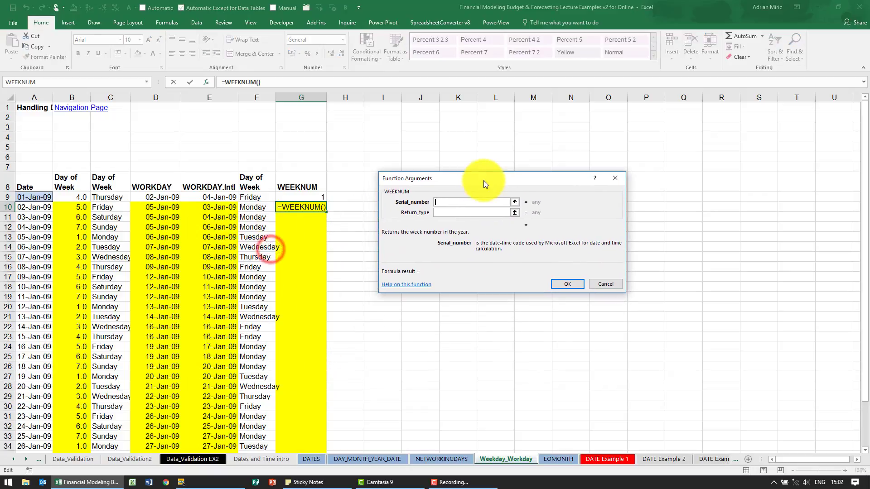
left_click(42, 207)
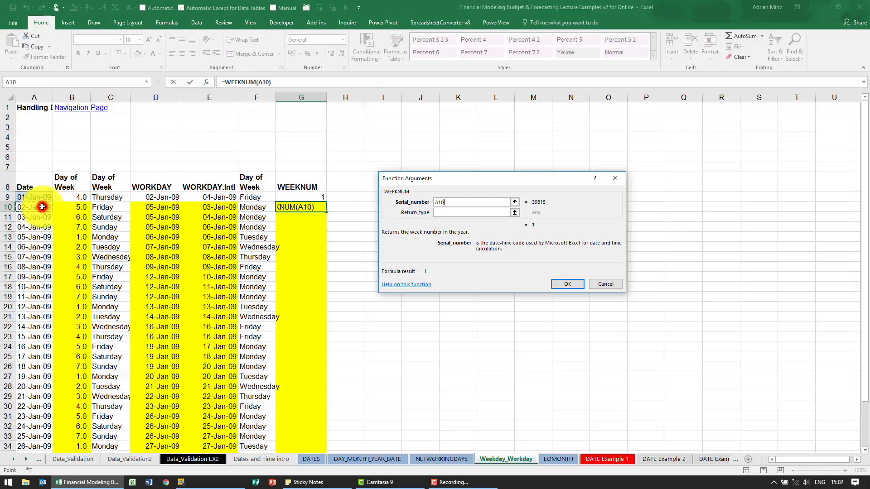
left_click(449, 214)
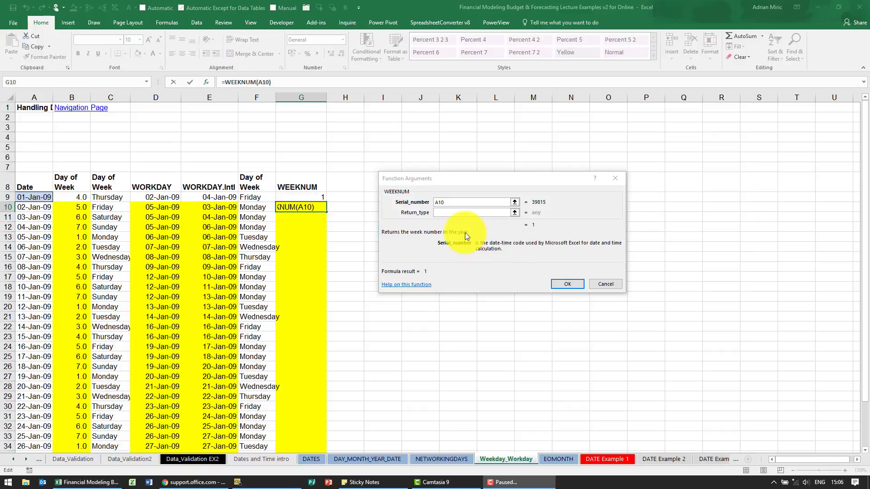
left_click(463, 228)
left_click(454, 215)
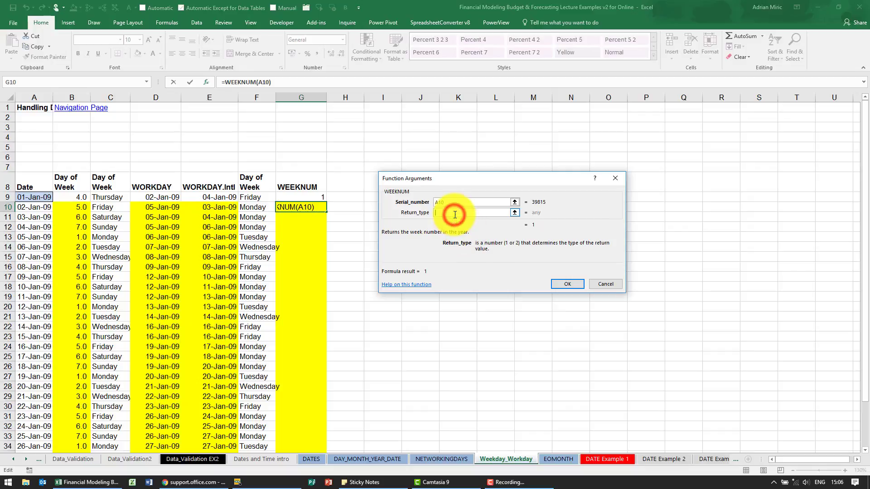
left_click(602, 284)
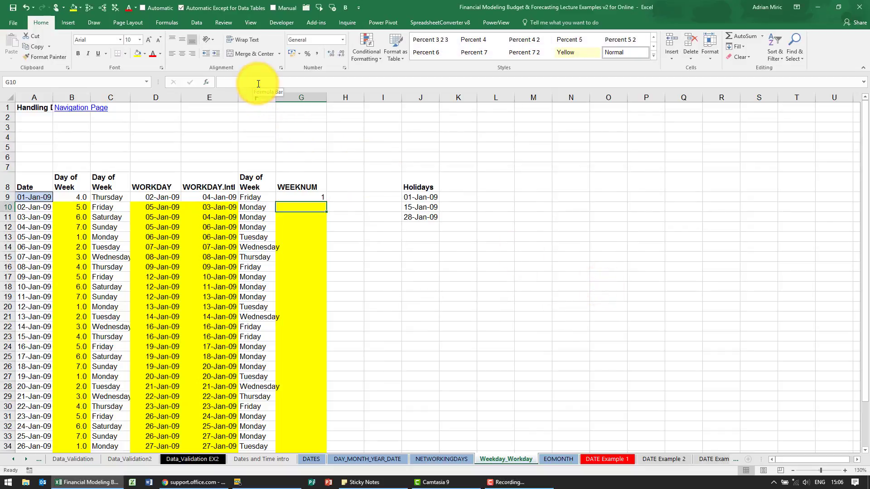
Step: Enter a WEEKNUM formula in G10 using date A10 and return type 1 (Sunday)
left_click(258, 83)
type("=week")
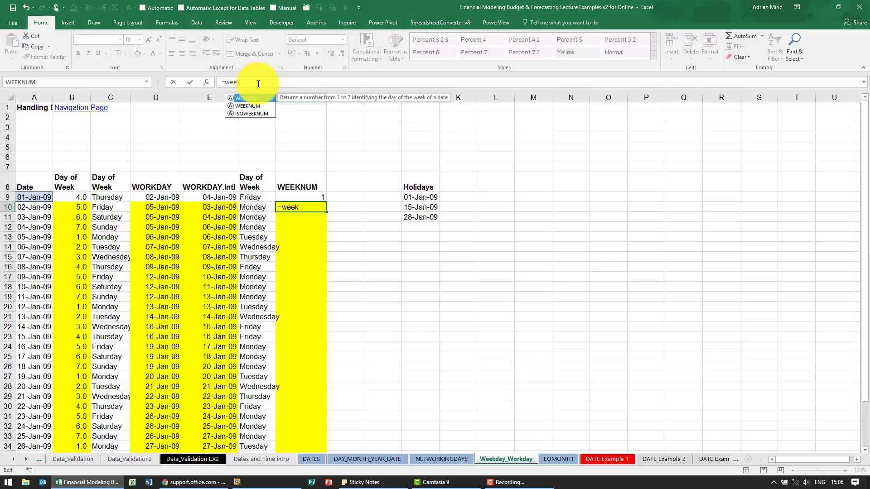
key("Down")
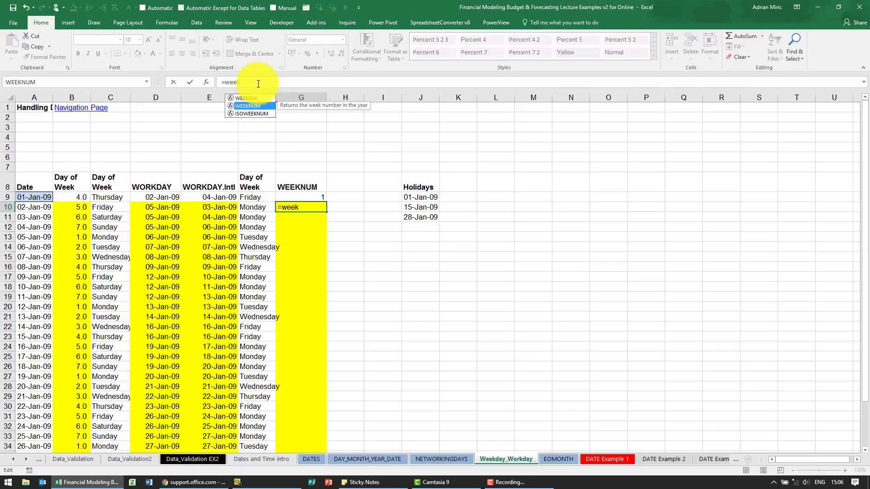
key("Tab")
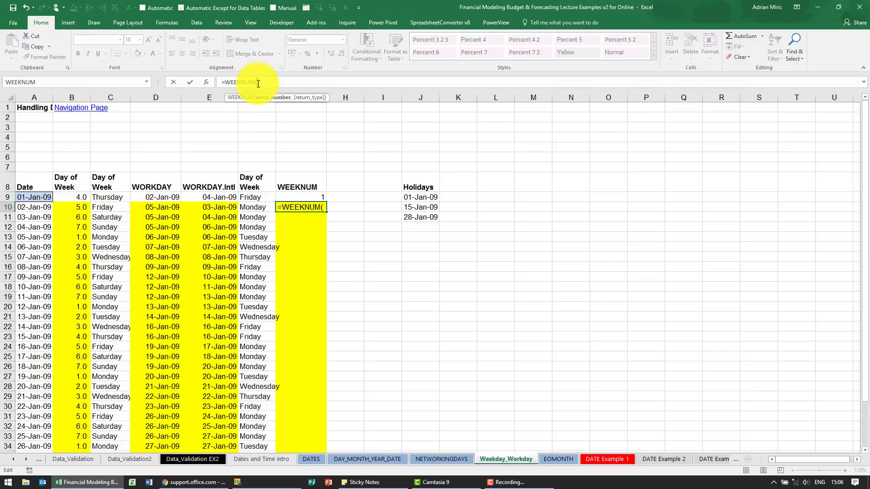
left_click(38, 210)
type(",")
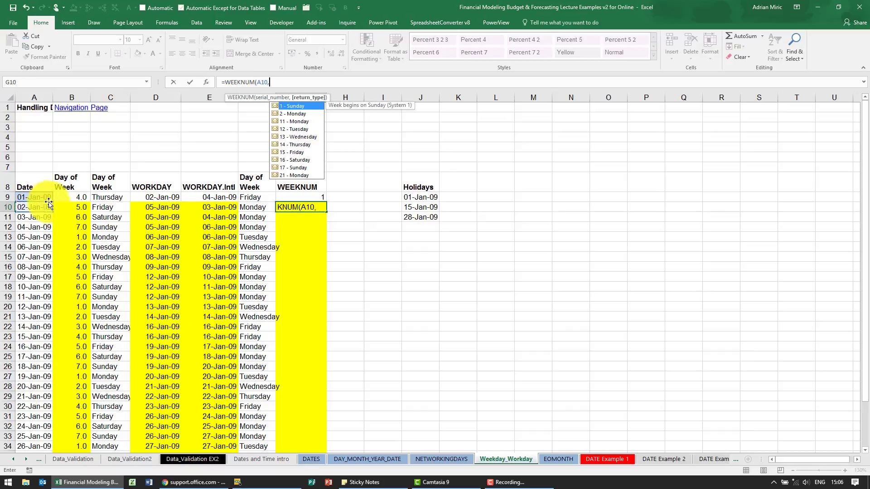
double_click(300, 107)
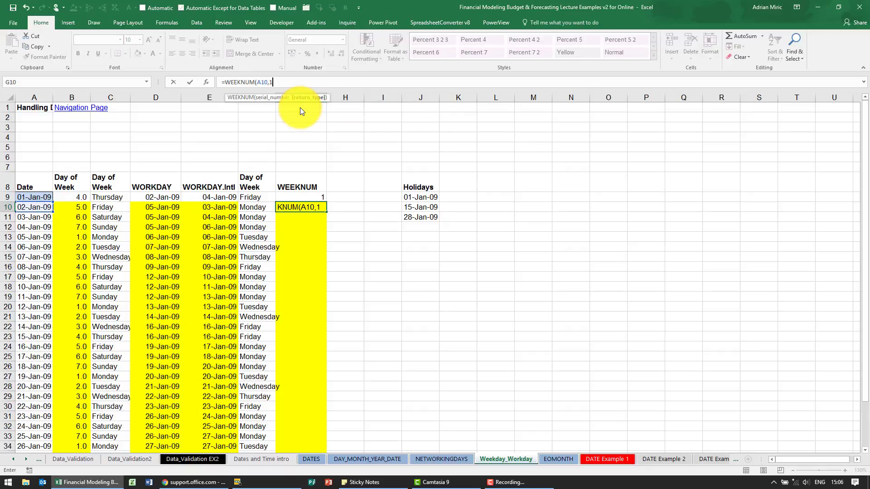
key("Return")
key("Up")
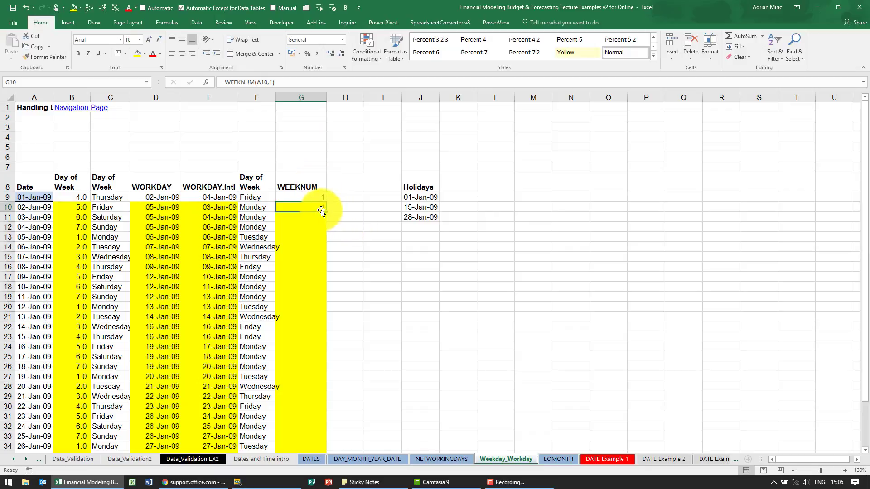
Step: Change the return type of the WEEKNUM formula in G10 to 15 (Friday)
left_click(273, 86)
key("BackSpace")
key("BackSpace")
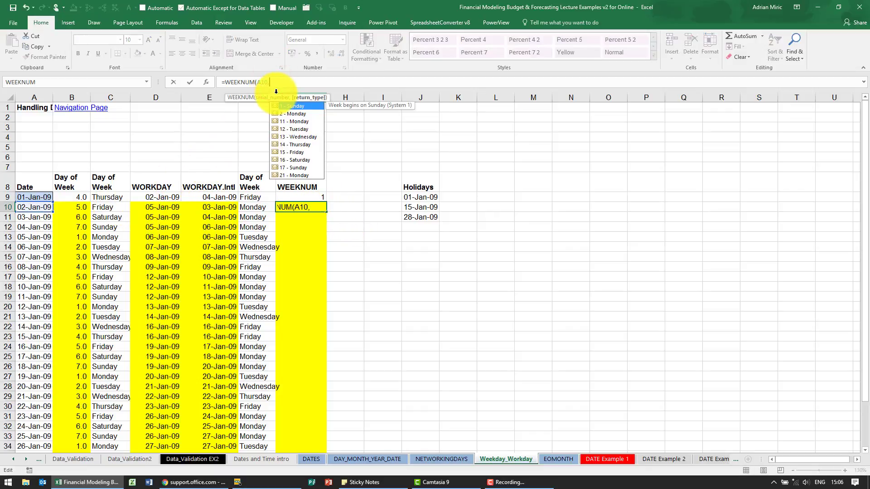
left_click(299, 153)
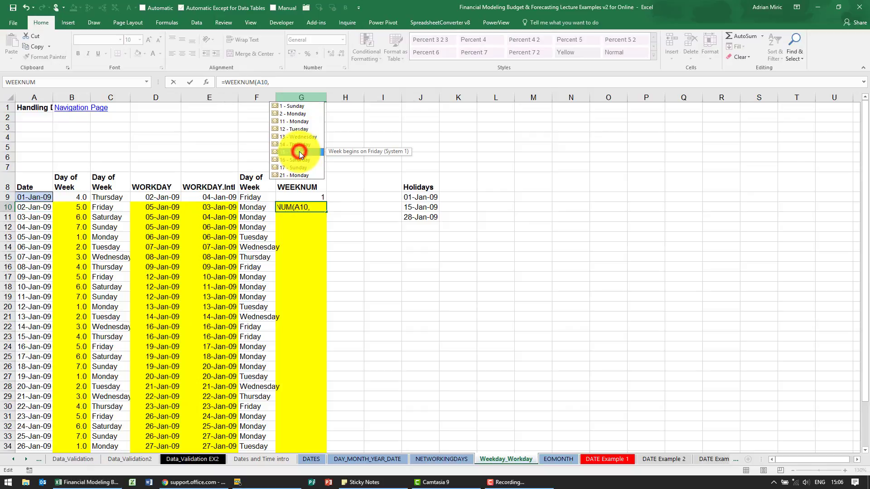
left_click(299, 152)
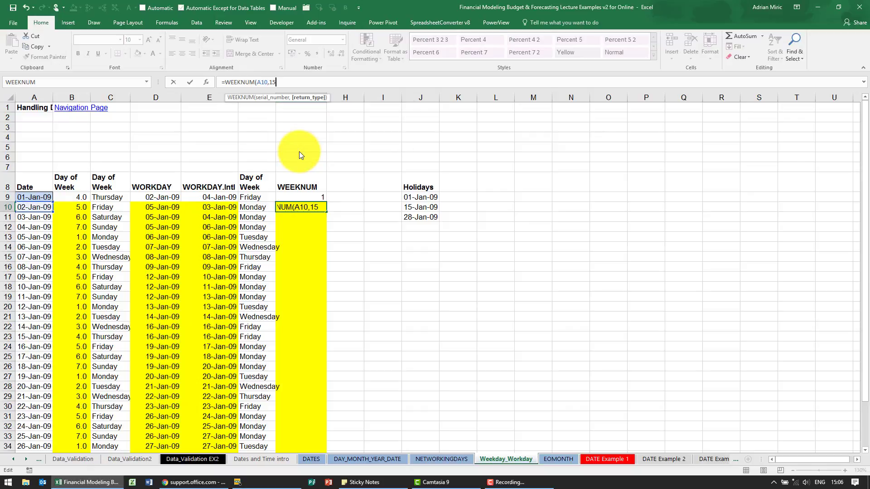
key("Return")
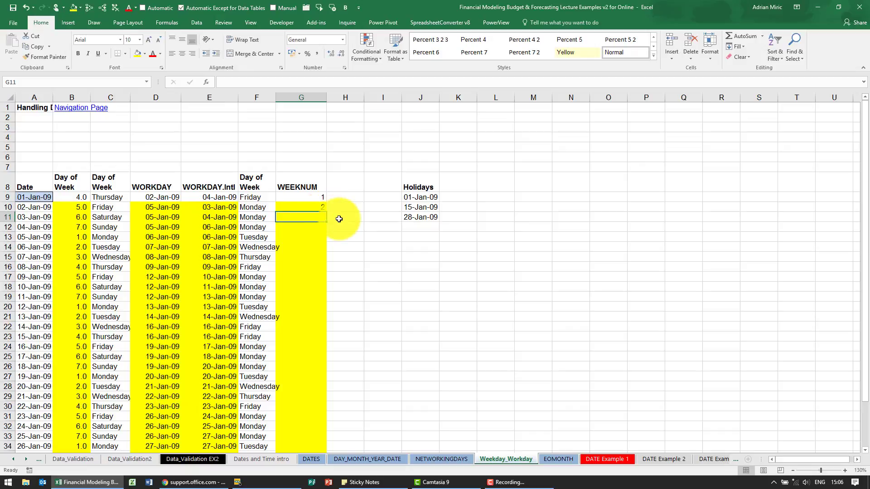
Step: Fill the WEEKNUM formula from G10 down column G and check the week numbers to the last date
left_click(320, 207)
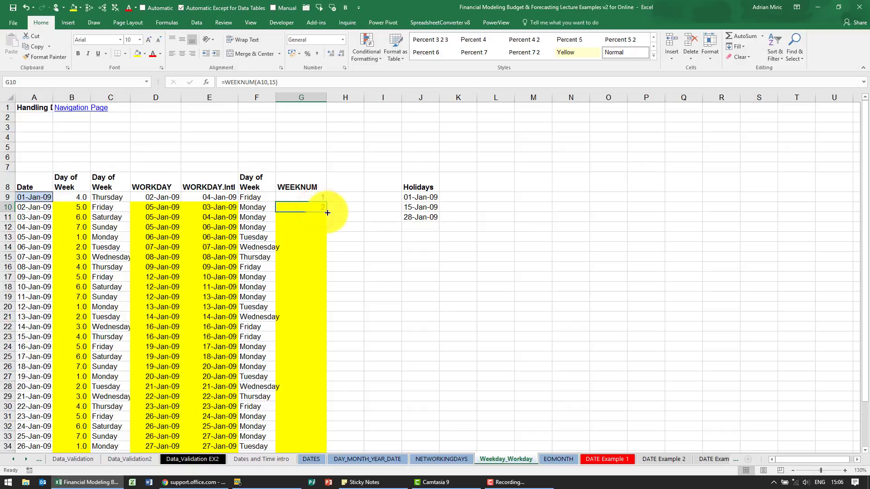
double_click(326, 210)
scroll(313, 264, "down", 6)
scroll(313, 264, "up", 6)
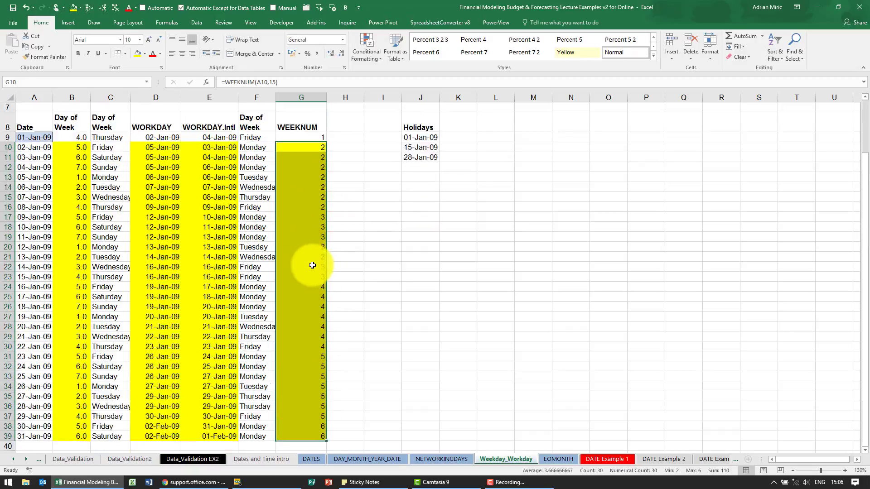